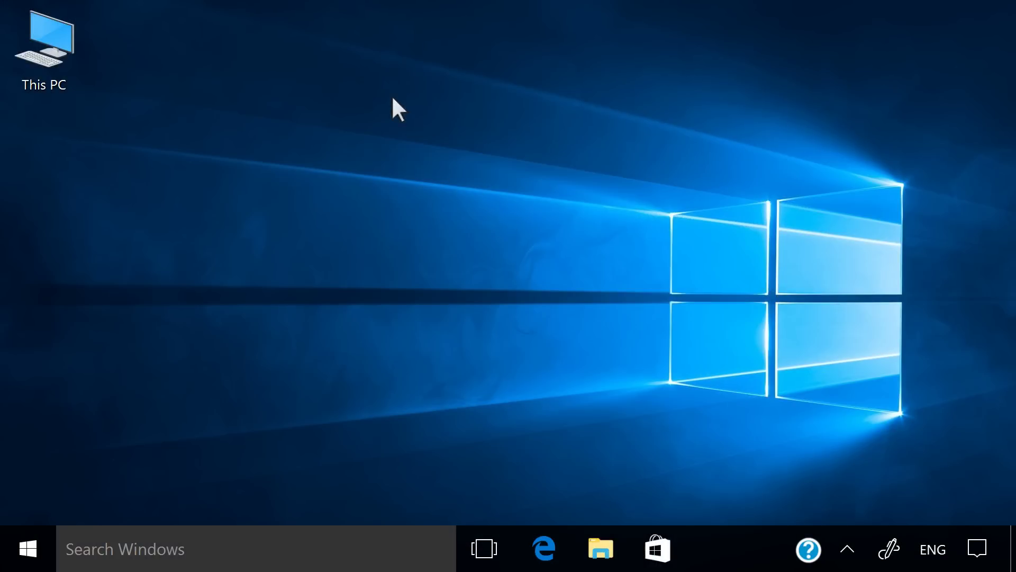
Bring up the desktop context menu to reach Display settings
right_click(384, 86)
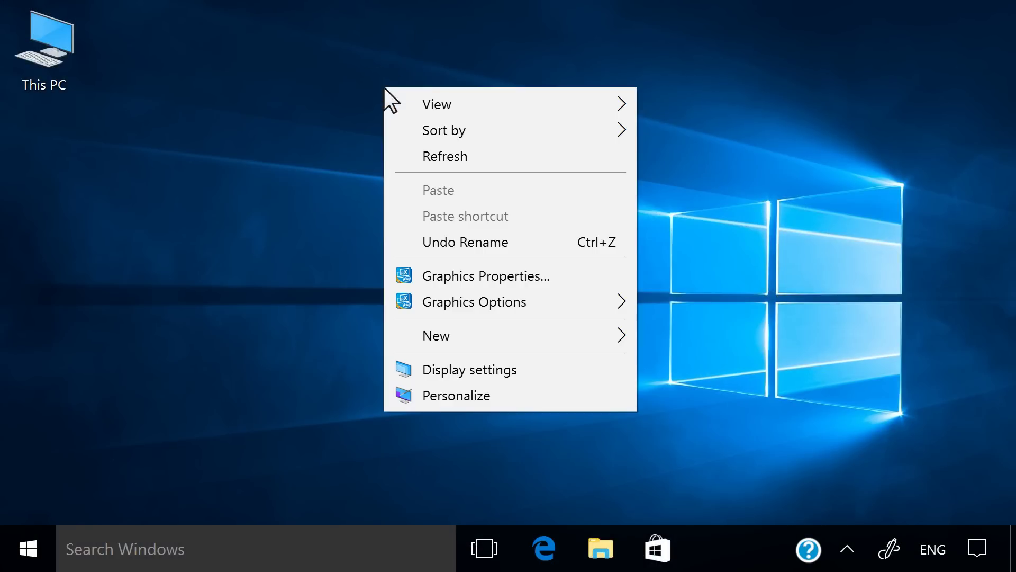
Open Display settings and change Multiple displays to 'Extend these displays'
click(499, 372)
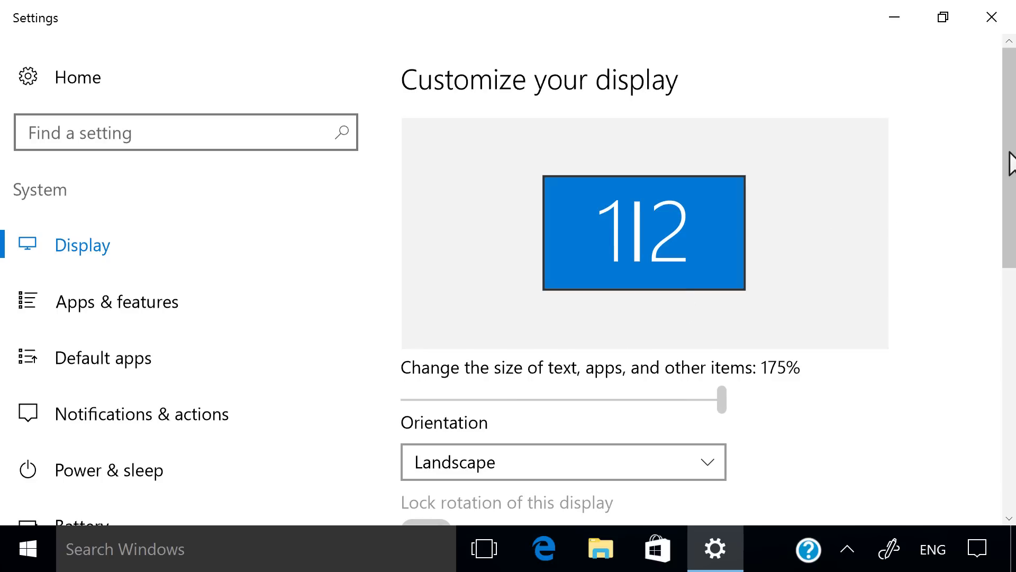
drag(1011, 159, 1010, 238)
click(712, 319)
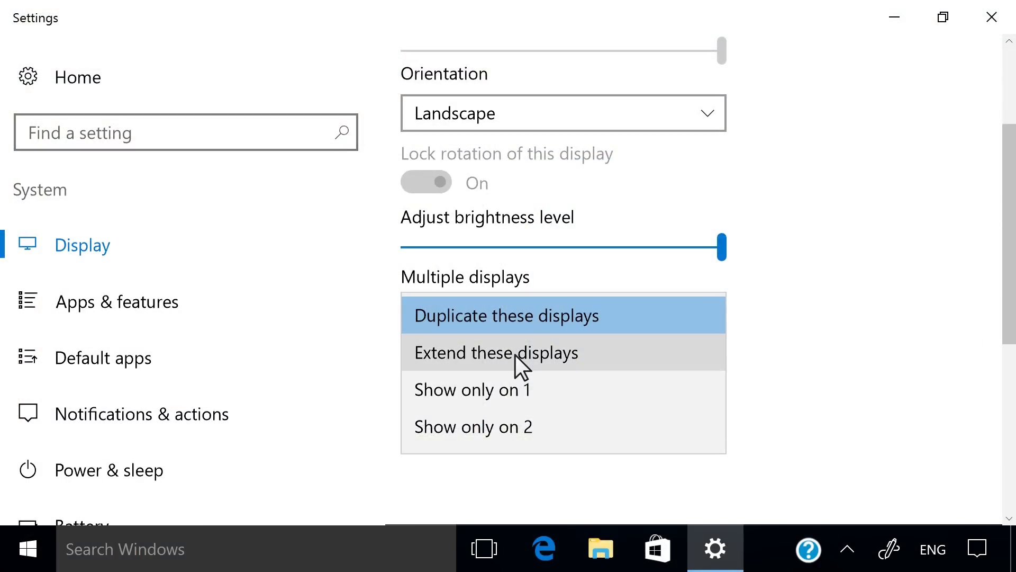
click(515, 355)
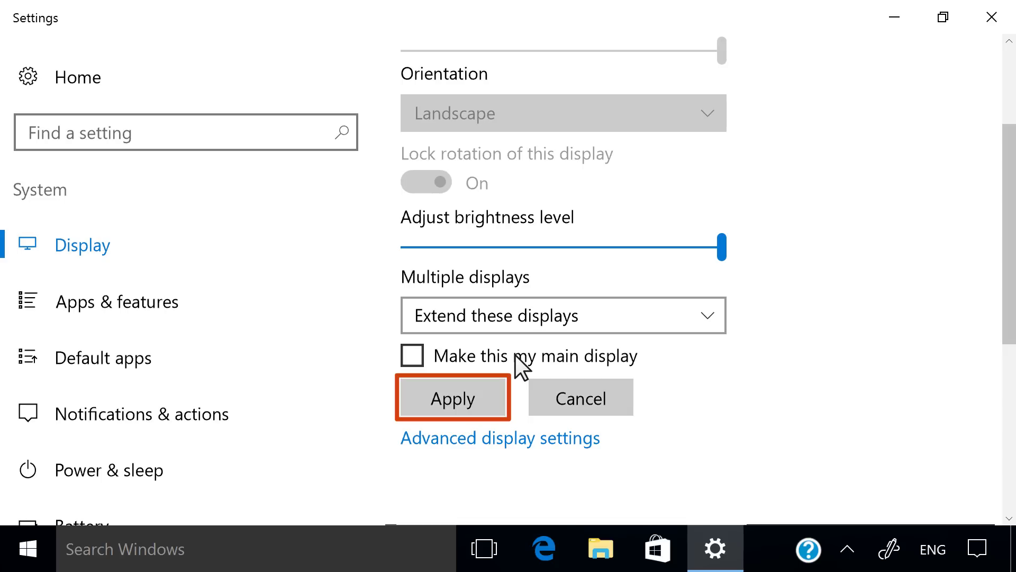
Apply 'Extend these displays' and confirm with Keep changes in the prompt
click(456, 401)
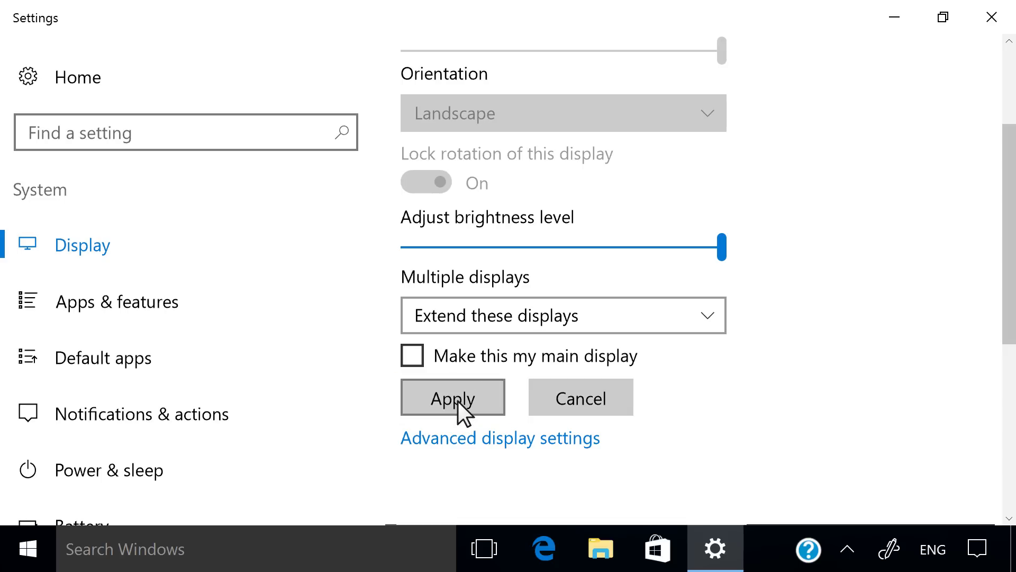
click(459, 402)
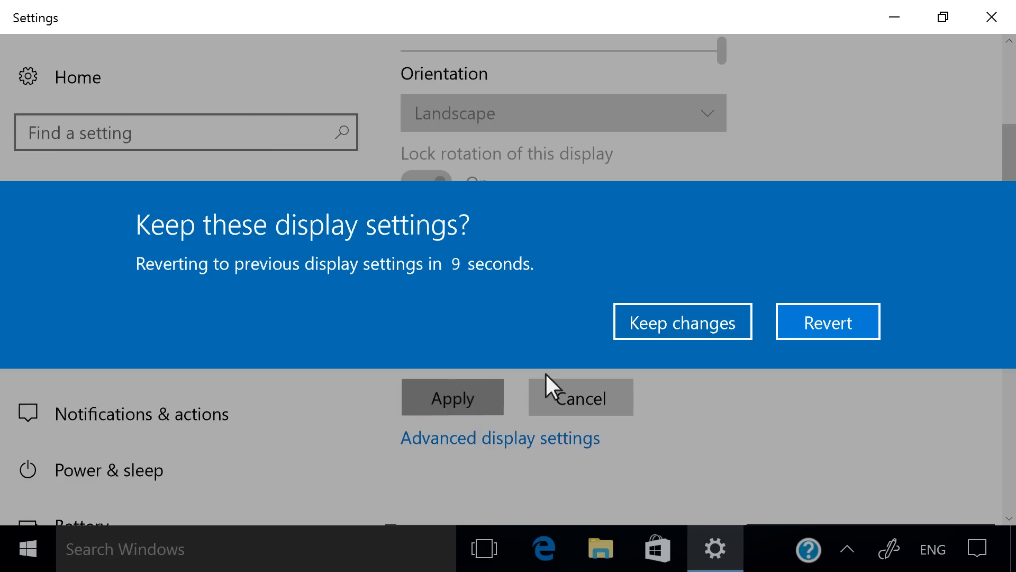
click(704, 324)
click(705, 324)
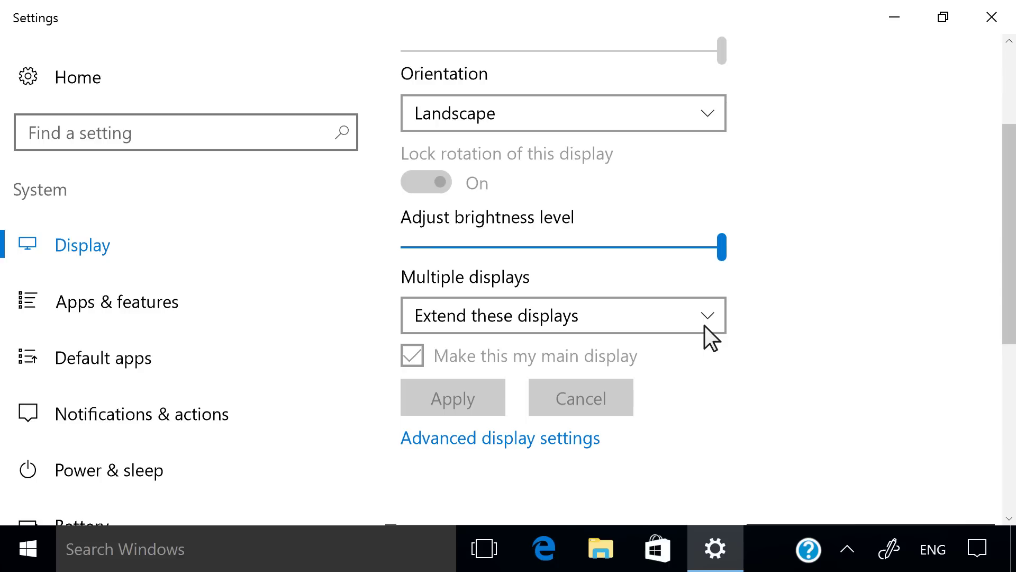